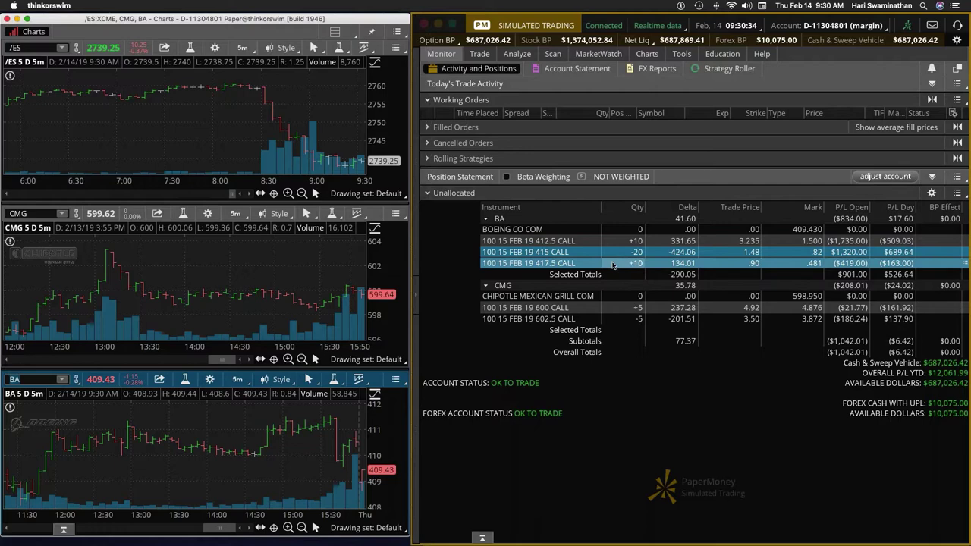
Send a closing order to buy 10 BA 15 FEB 19 415/417.5 call verticals at a 0.37 limit, and return to the positions.
right_click(558, 263)
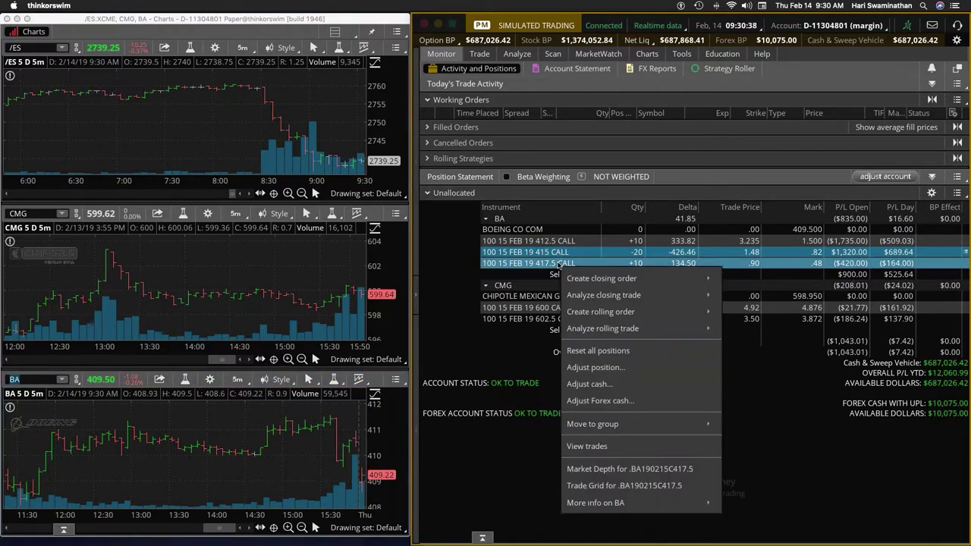
mouse_move(604, 281)
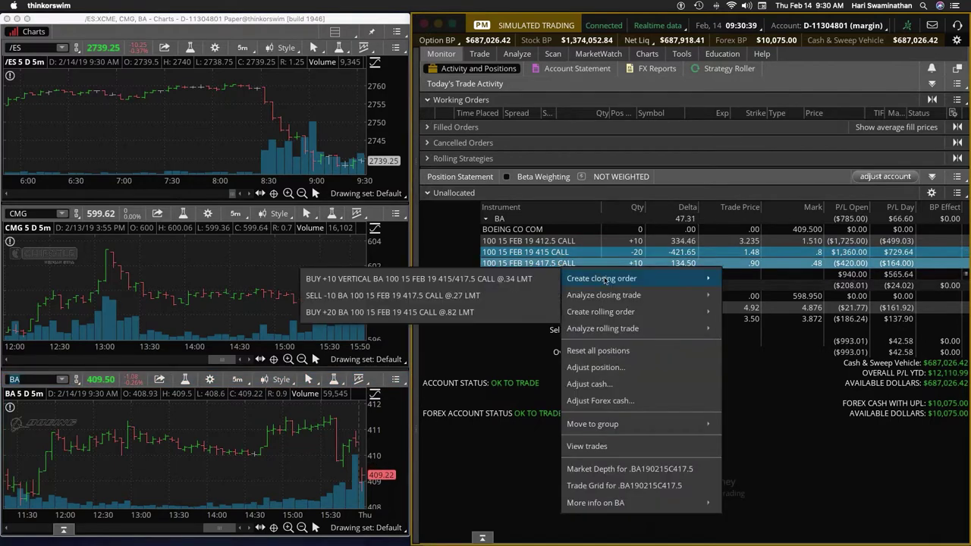
click(515, 279)
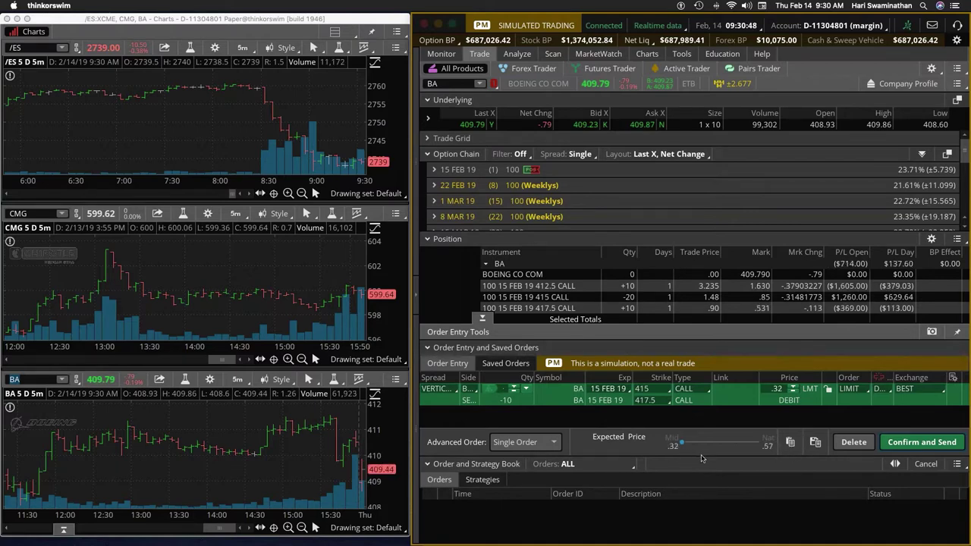
click(902, 446)
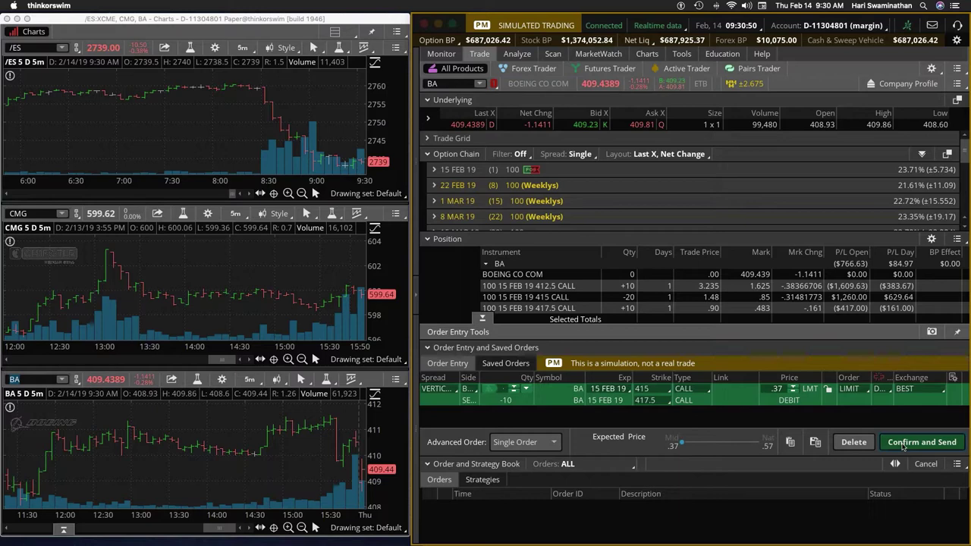
click(902, 445)
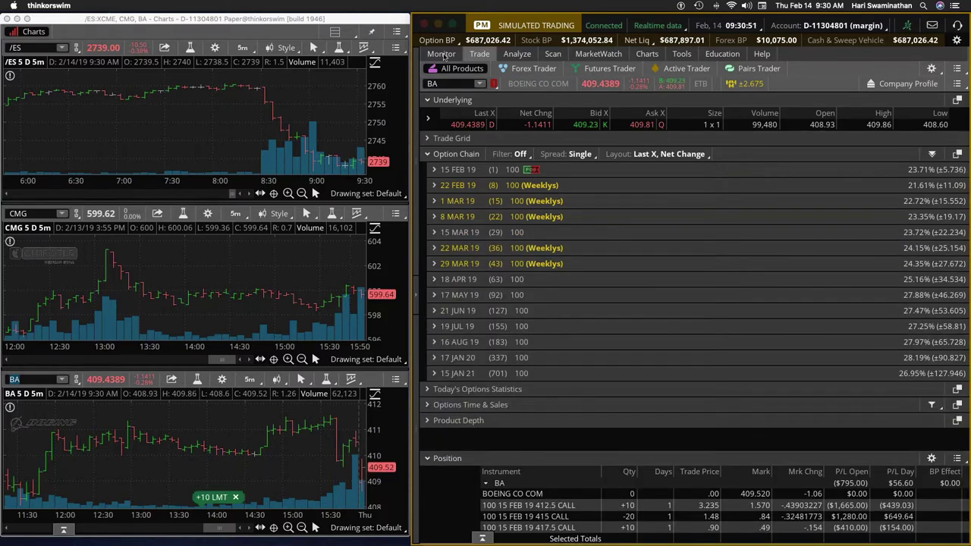
click(441, 54)
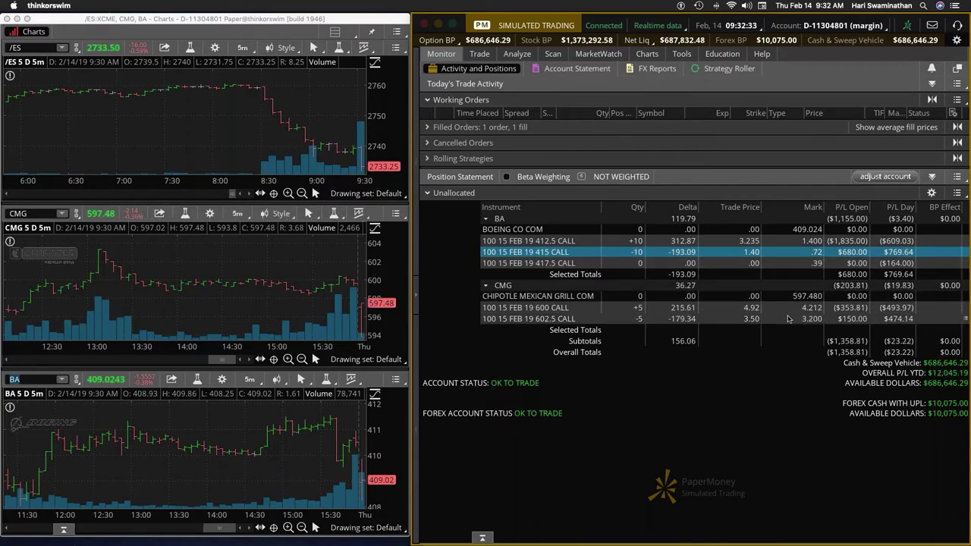
Close the short CMG 15 FEB 19 602.5 call position by buying 5 contracts at a 3.10 limit.
right_click(558, 320)
mouse_move(608, 308)
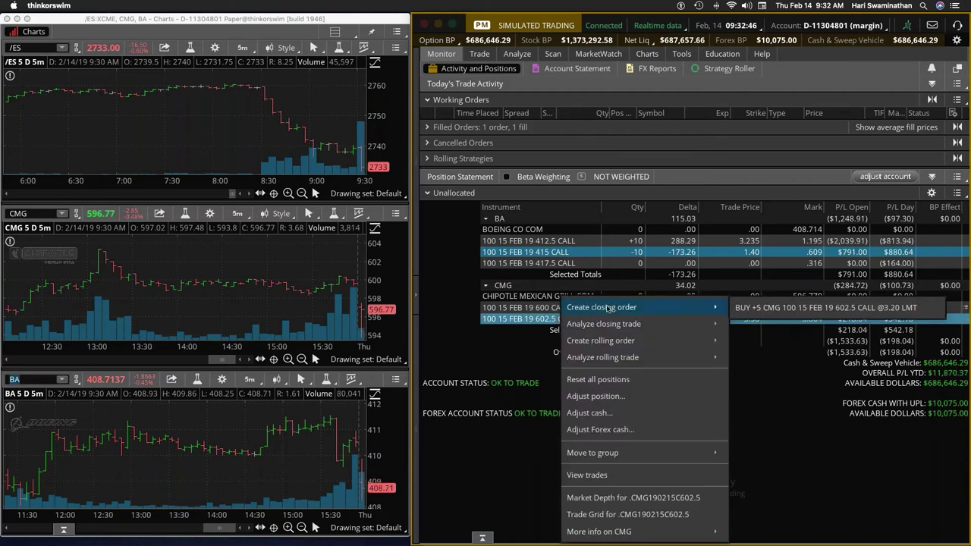
click(813, 308)
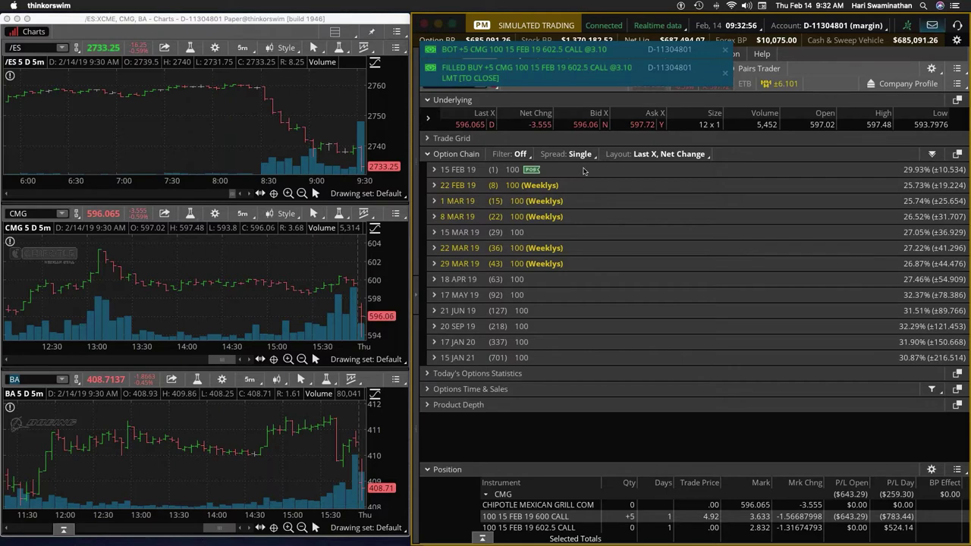
click(648, 68)
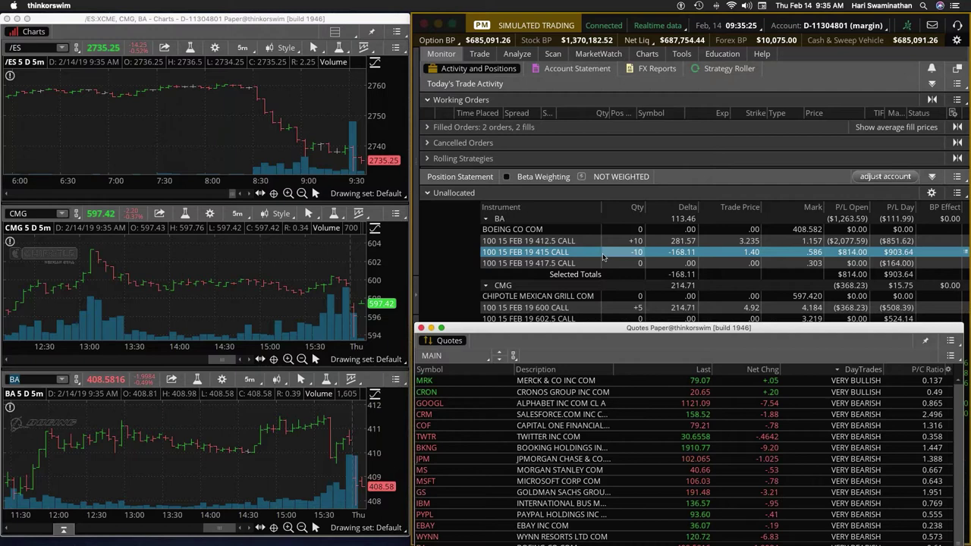
Close the short BA 15 FEB 19 415 calls by sending a buy order for 10 at the mid price, 0.64 limit.
right_click(558, 255)
mouse_move(591, 269)
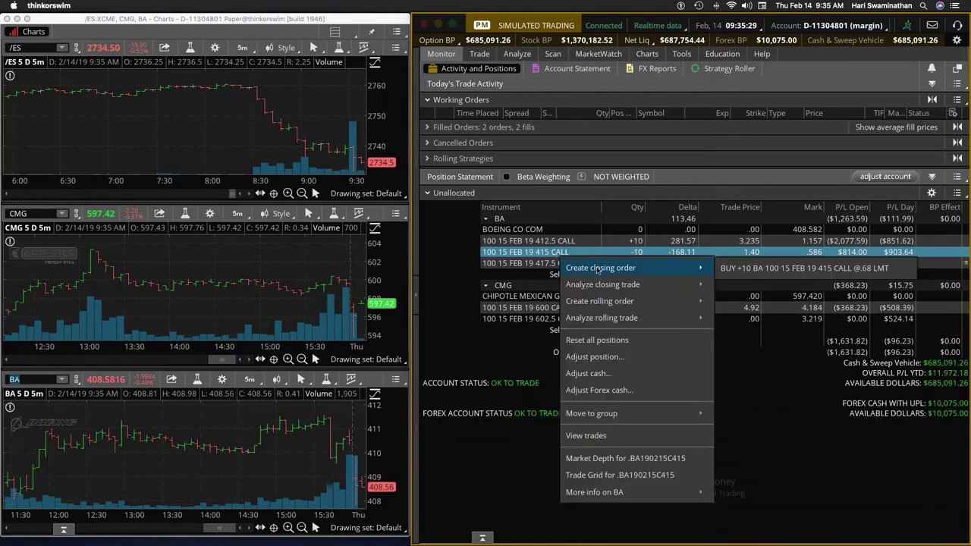
click(743, 269)
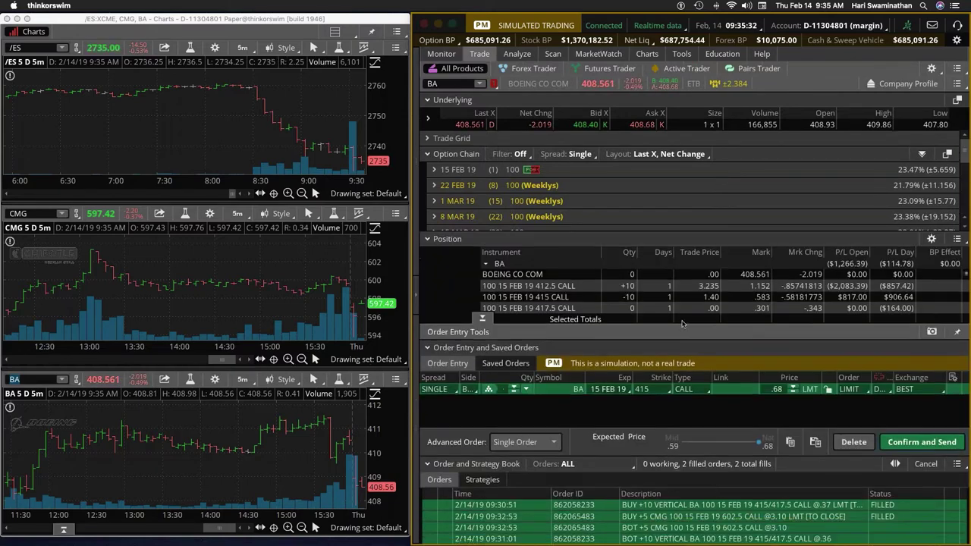
click(682, 446)
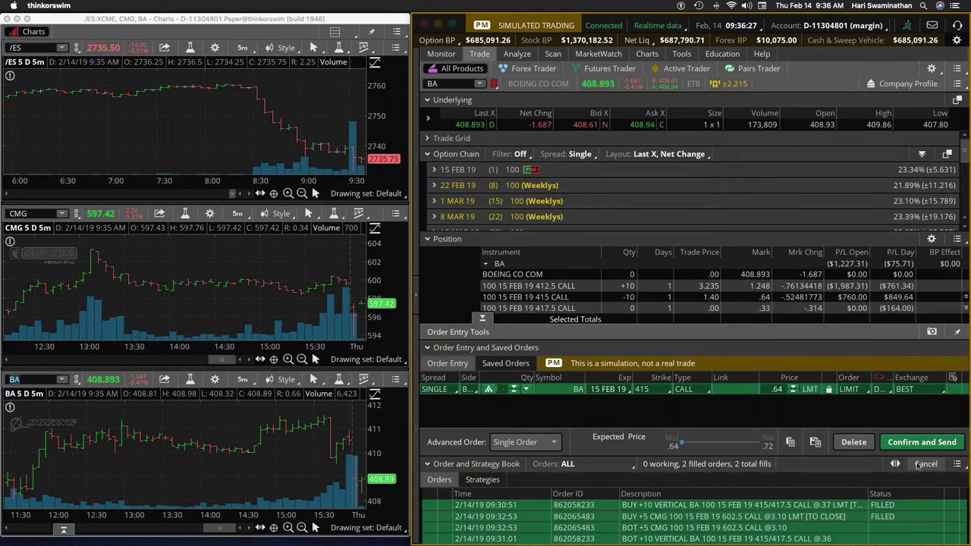
click(914, 442)
click(926, 438)
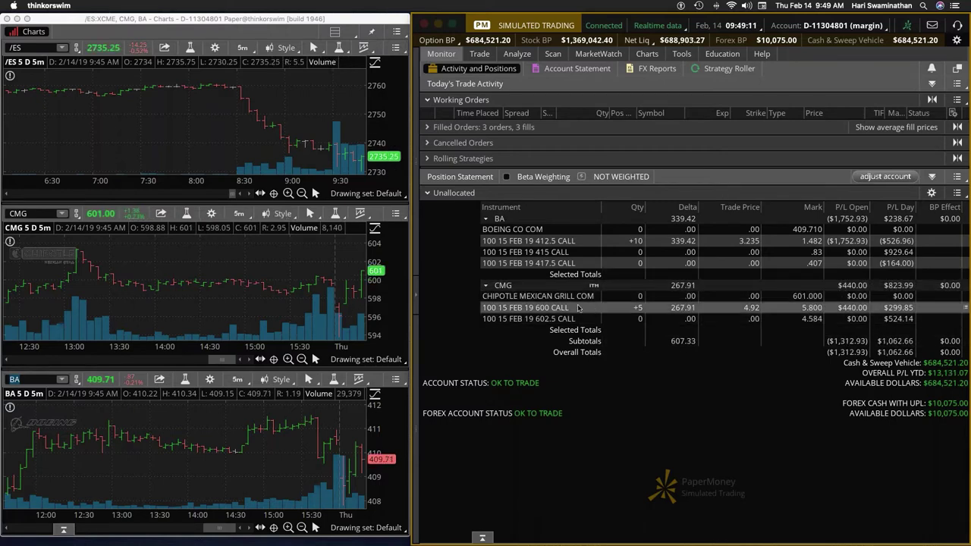
Close the long CMG 15 FEB 19 600 calls by sending a sell order for 5 at the mid price, 5.80 limit.
right_click(579, 307)
mouse_move(645, 290)
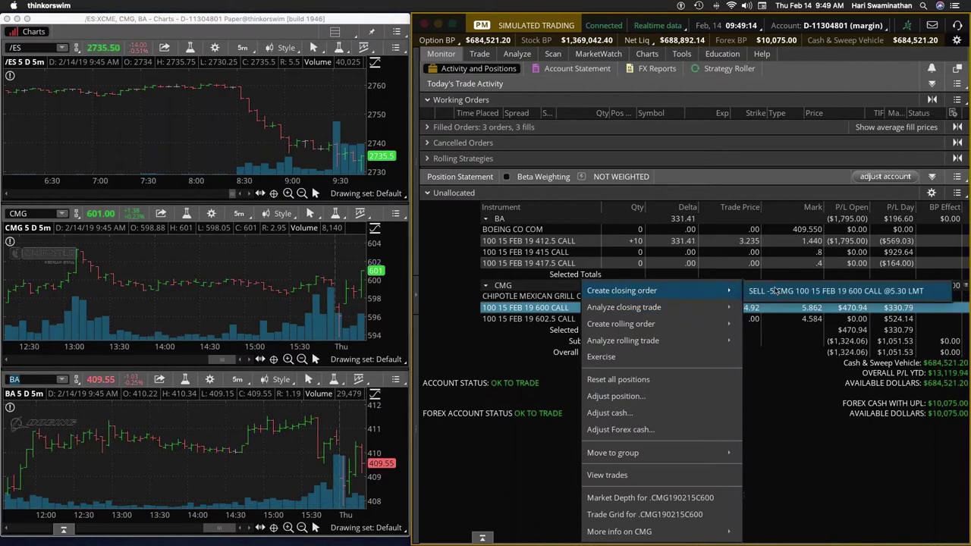
click(777, 291)
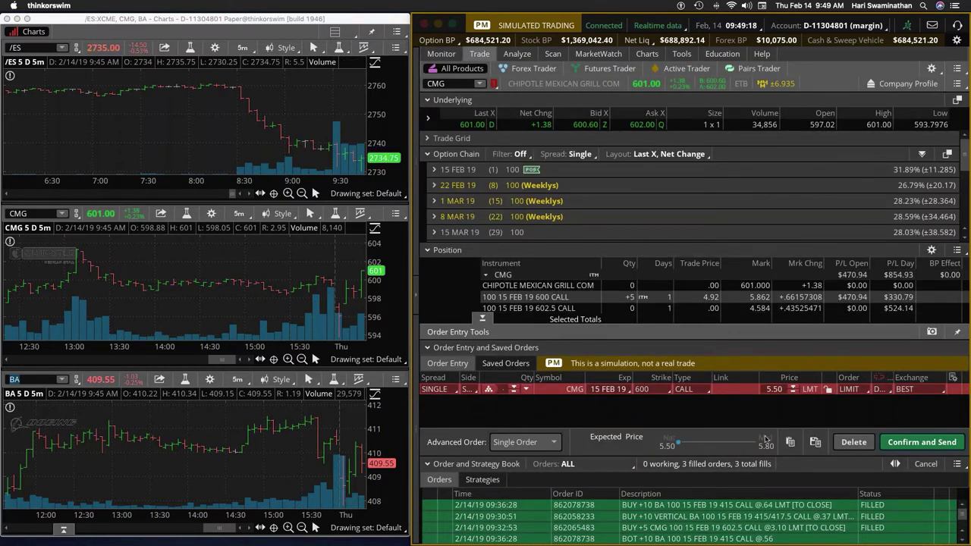
click(755, 446)
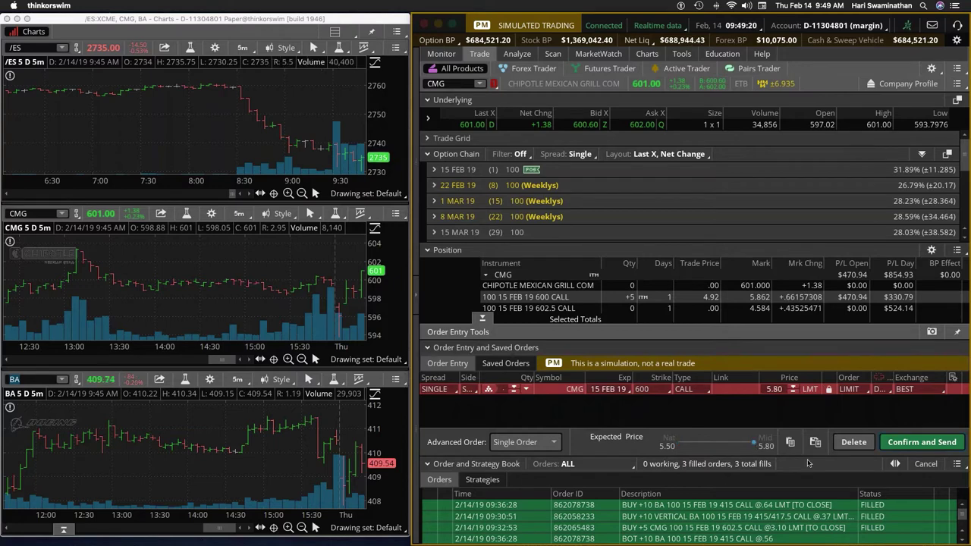
click(910, 443)
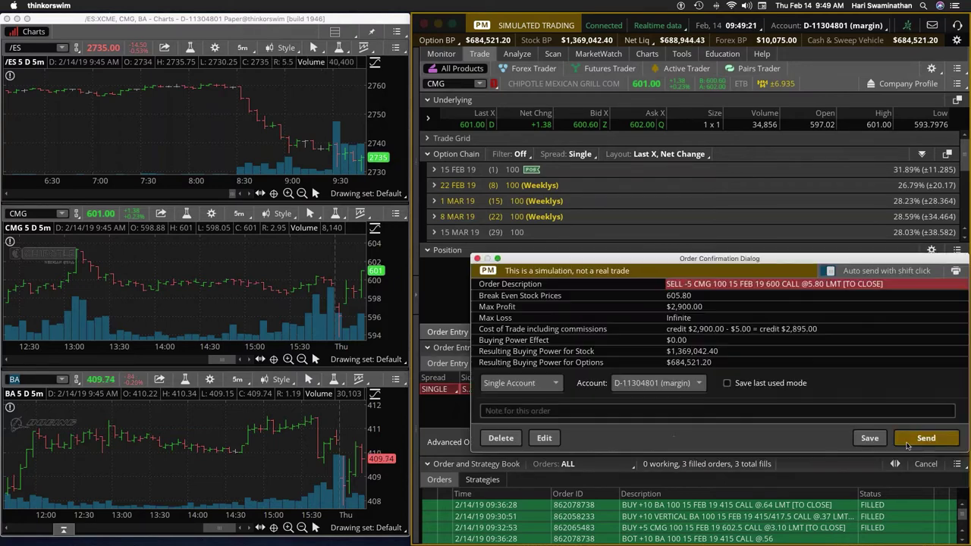
click(922, 439)
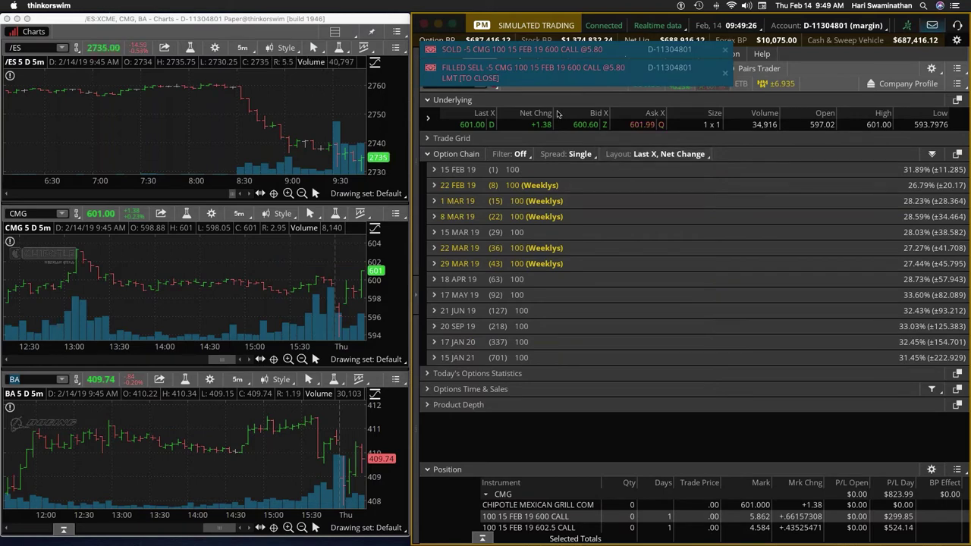
click(440, 54)
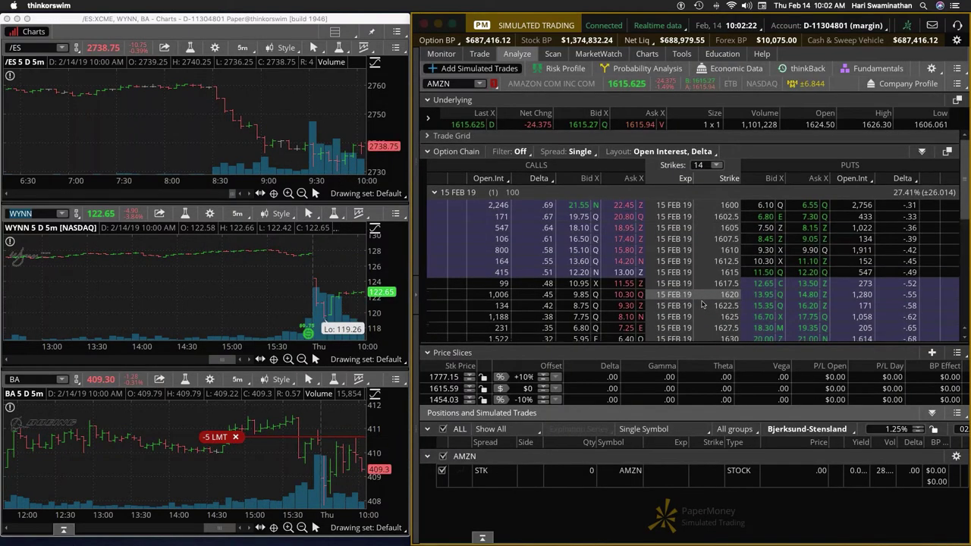
Add a simulated buy of the AMZN 15 FEB 19 1630 call and set its quantity to 3.
scroll(703, 303, down, 3)
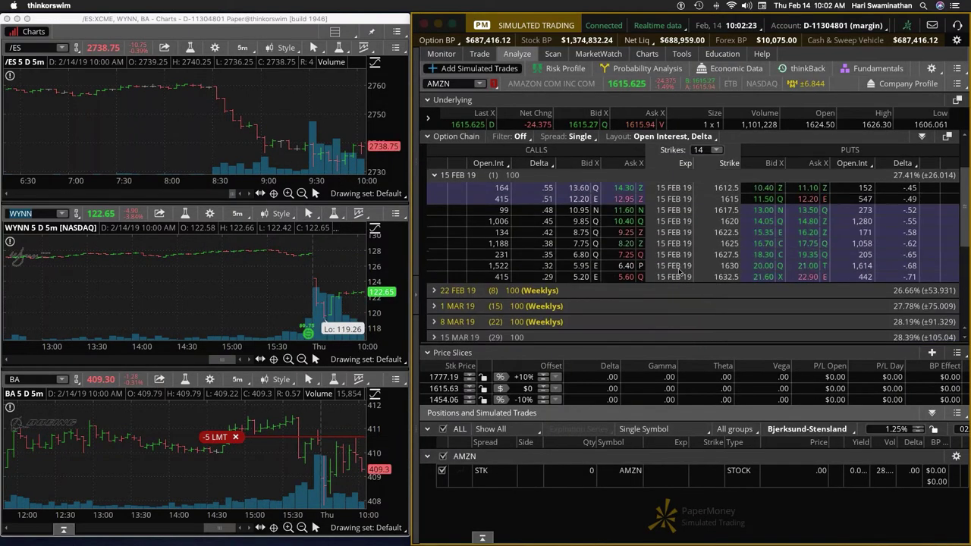
click(611, 269)
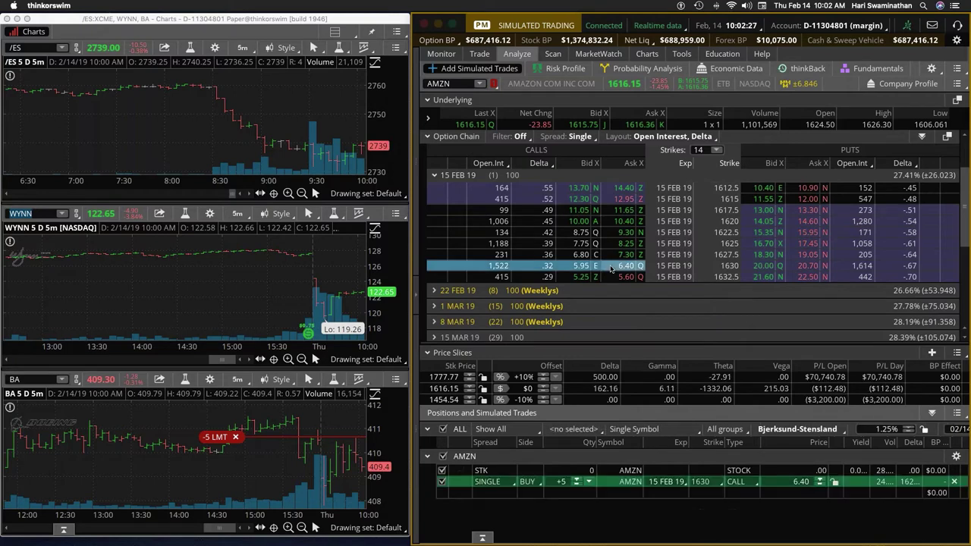
click(575, 483)
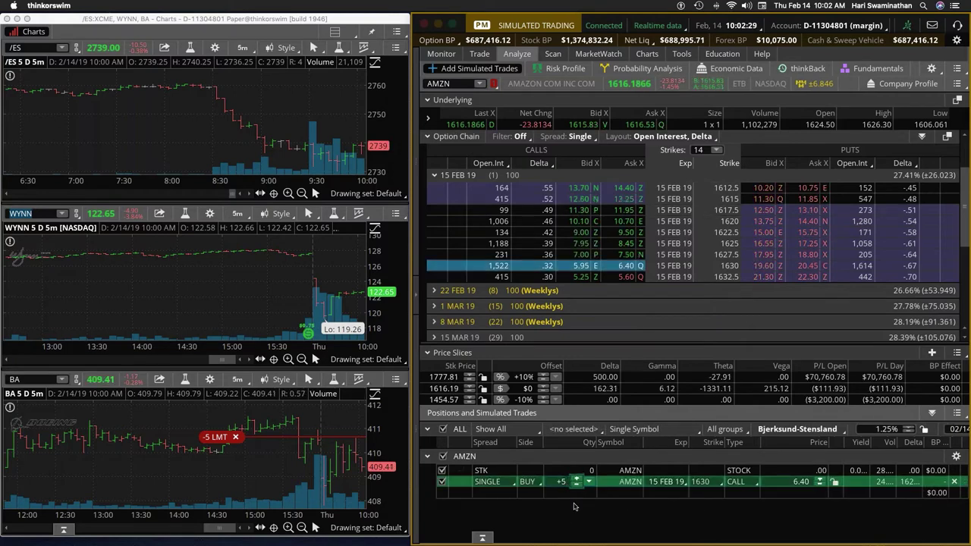
click(576, 483)
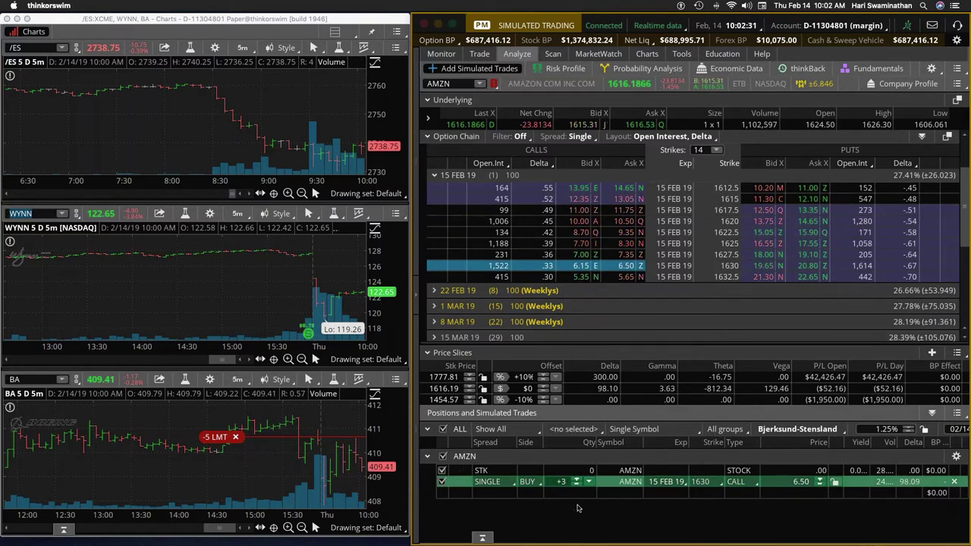
click(574, 507)
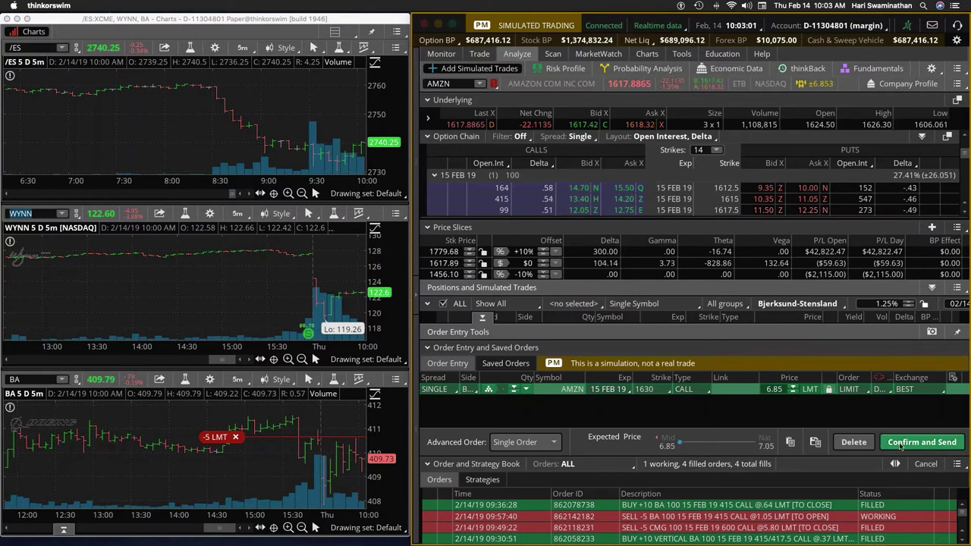
Confirm and send the opening order to buy 3 AMZN 1630 calls at a 6.85 limit.
click(913, 442)
click(857, 438)
click(853, 442)
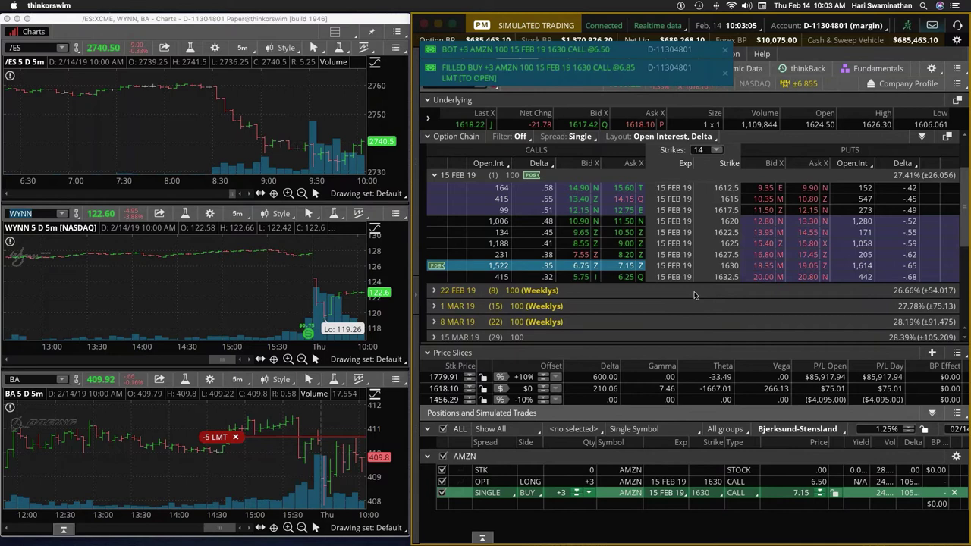
scroll(659, 297, down, 1)
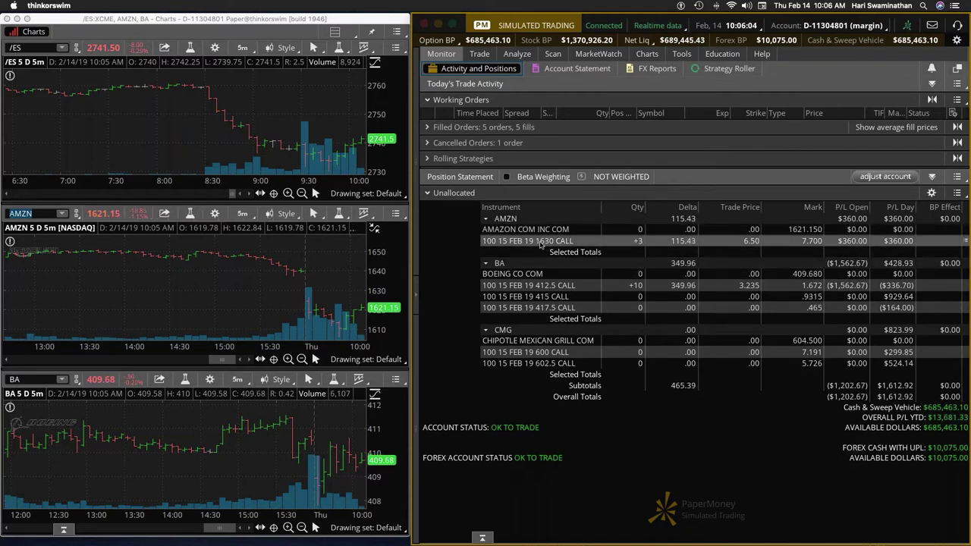
Close the AMZN 15 FEB 19 1630 call position by sending a sell order for 3 at a 7.65 limit.
right_click(540, 243)
mouse_move(583, 260)
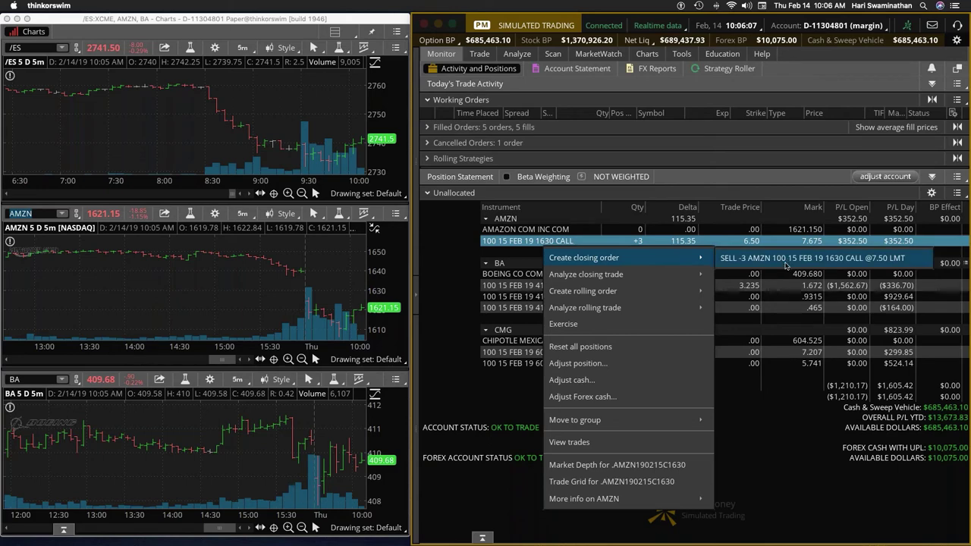
click(785, 259)
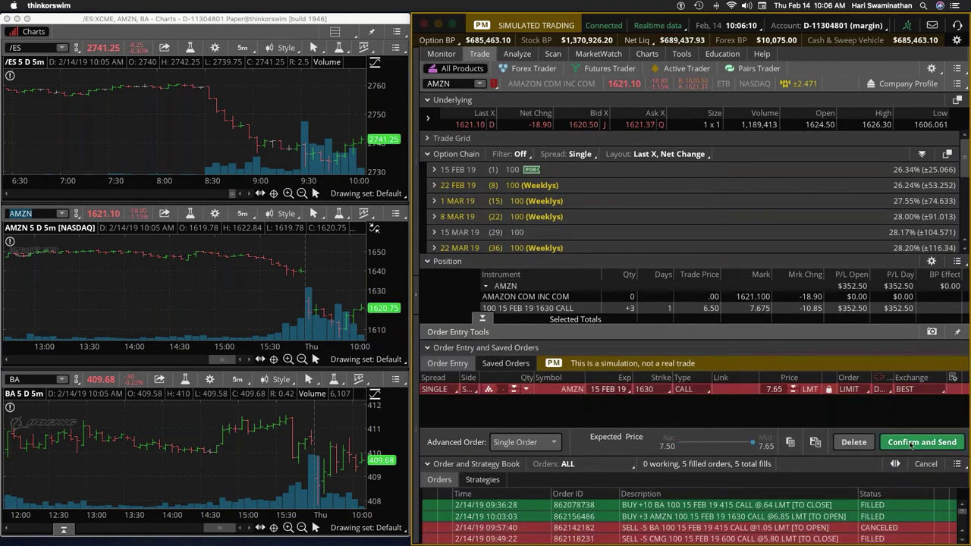
click(922, 441)
click(927, 436)
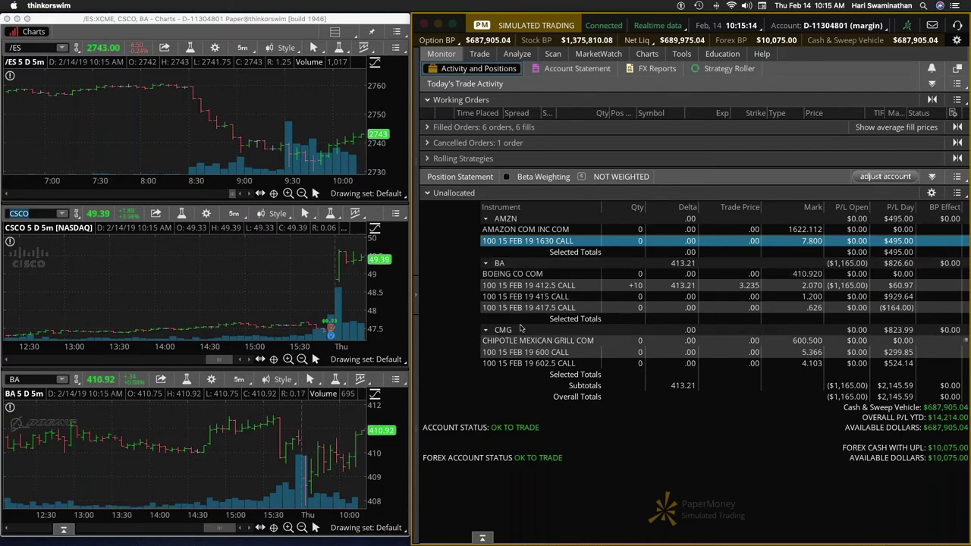
Close the long BA 15 FEB 19 412.5 calls by sending a sell order for 10 at a 2.06 limit, and return to the positions.
right_click(544, 287)
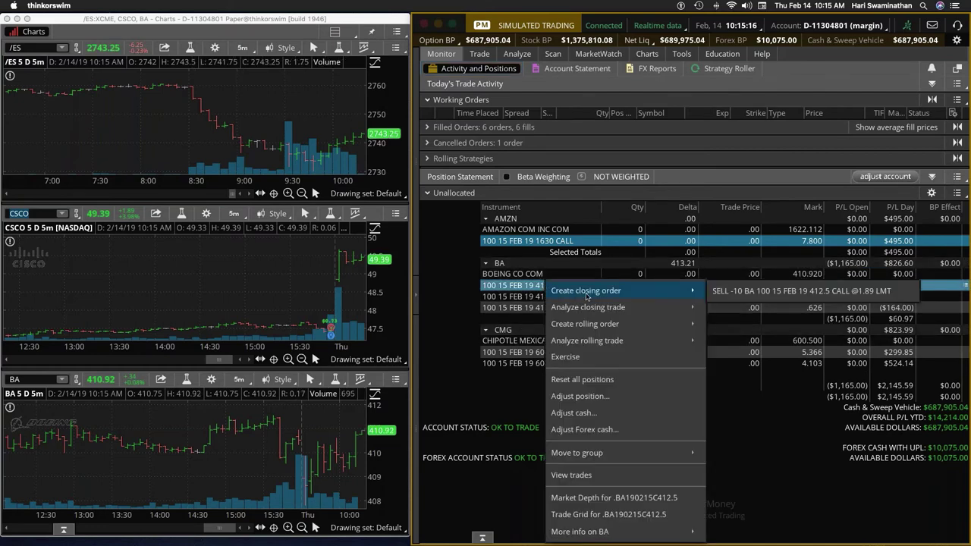
click(738, 291)
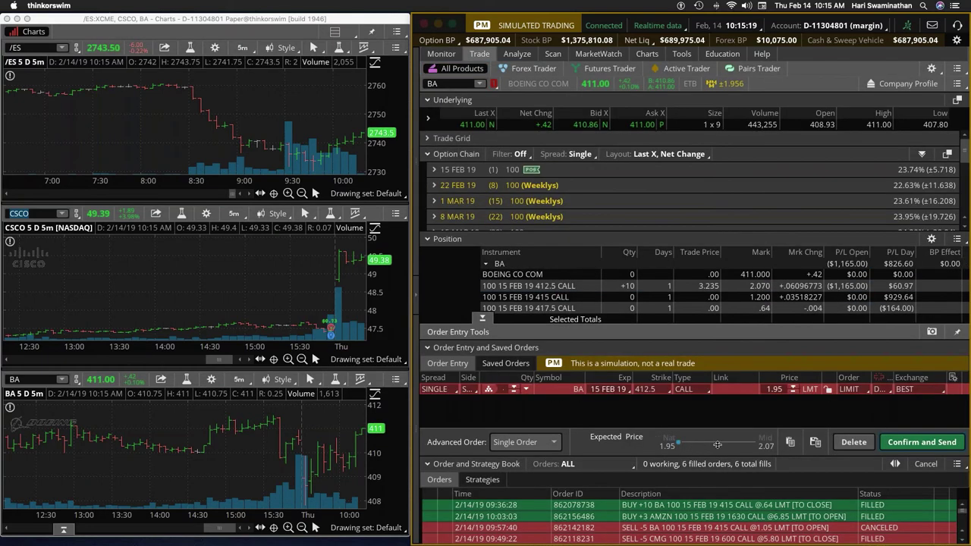
drag(717, 444, 750, 444)
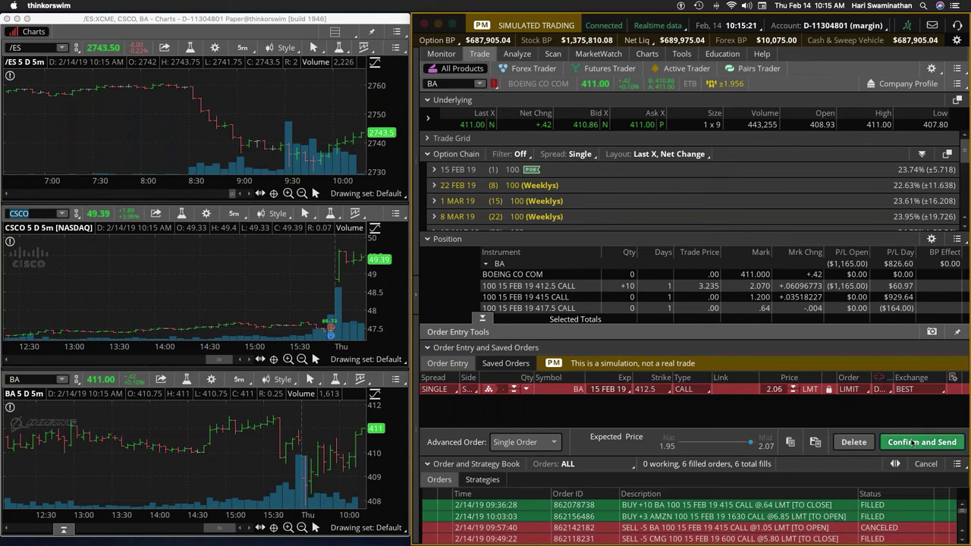
click(914, 443)
click(920, 440)
click(443, 53)
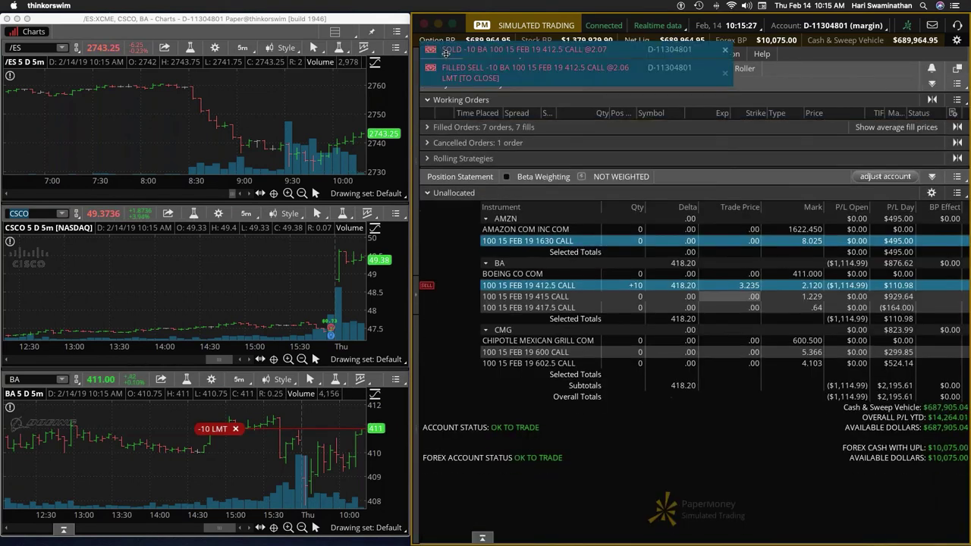